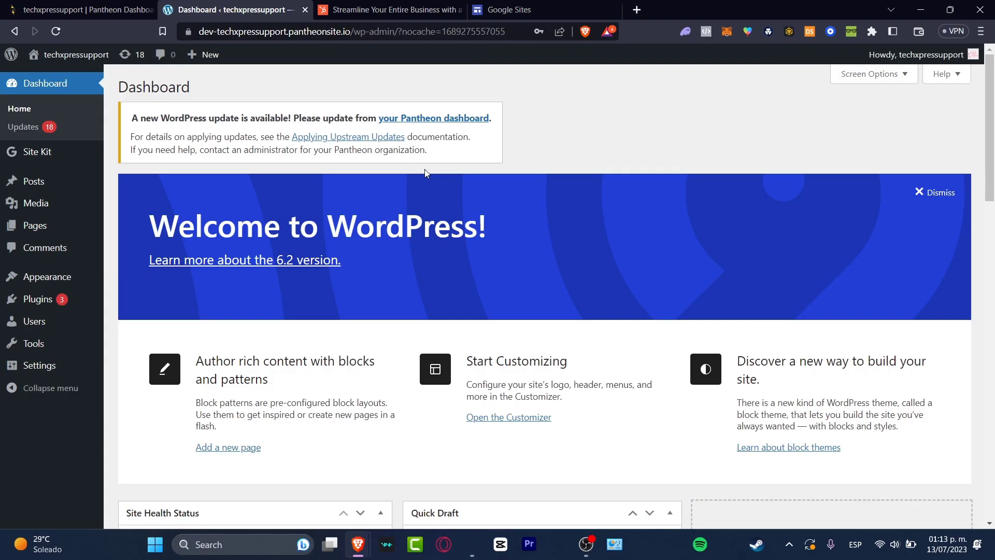
- Switch to the browser tab showing HubSpot's free CRM product page
click(432, 7)
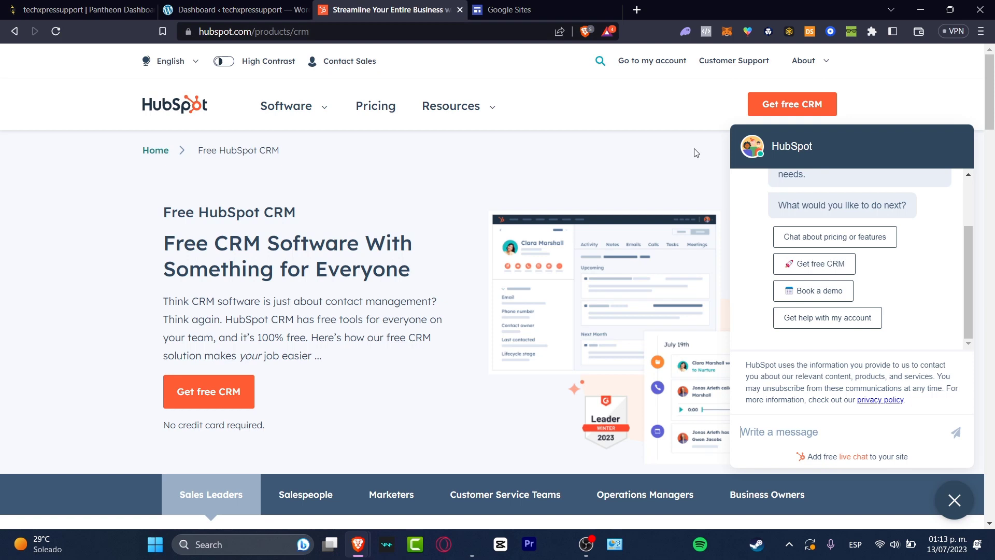
- Open the HubSpot account's User Guide, then return to the WordPress dashboard tab
click(674, 63)
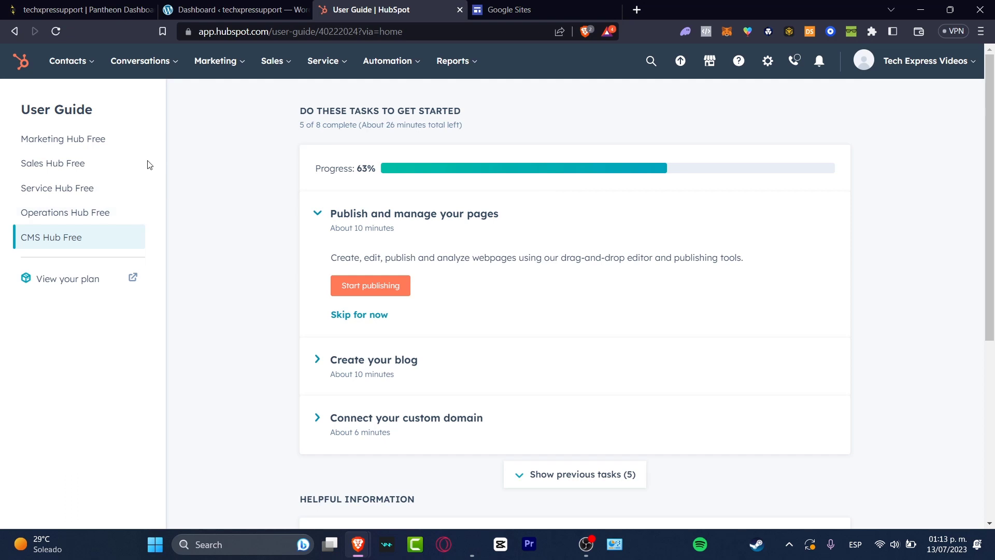
click(207, 9)
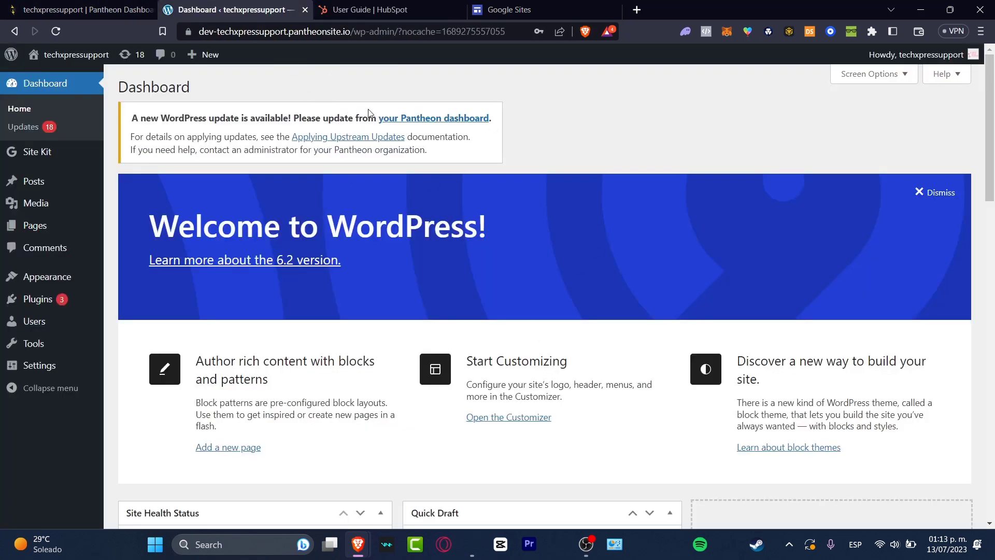
- Flip between the HubSpot and WordPress tabs, then open the Installed Plugins list
click(365, 8)
click(244, 9)
click(392, 6)
click(280, 10)
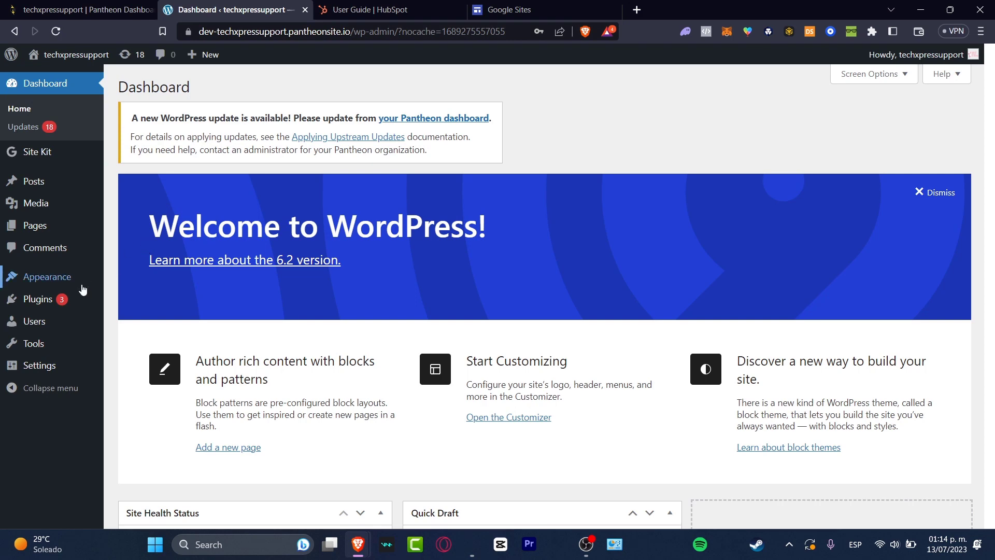
click(85, 305)
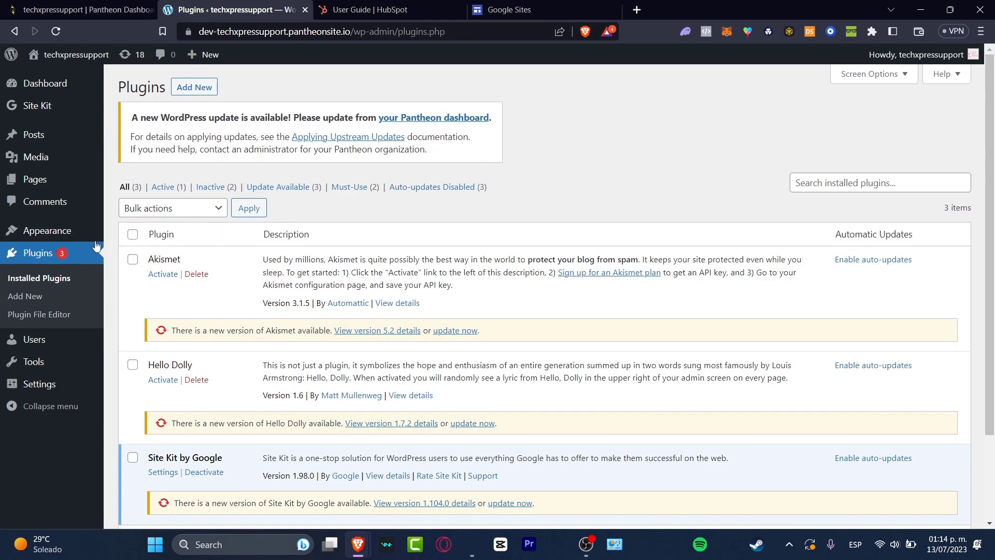
- Search the plugin directory for 'hub' and install the HubSpot CRM plugin
click(40, 294)
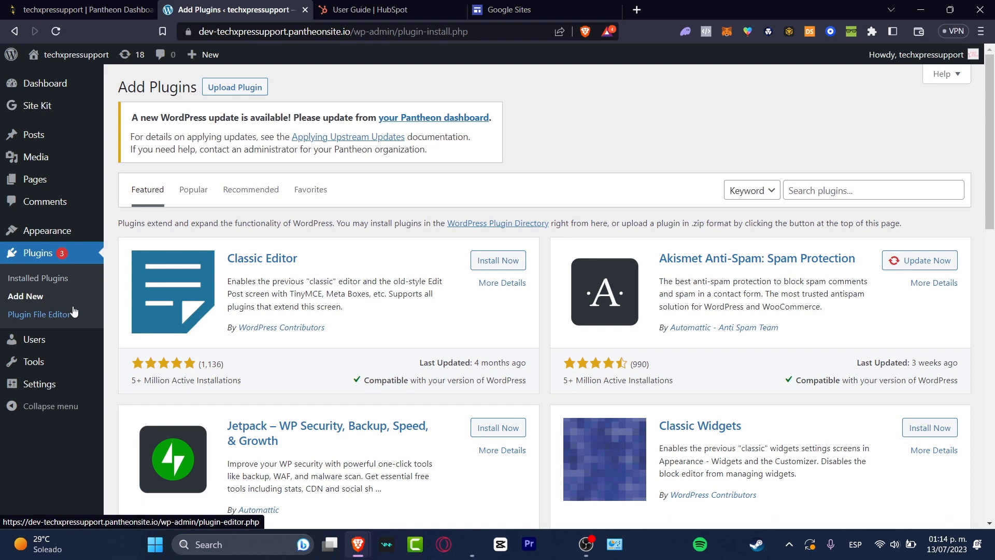
click(882, 188)
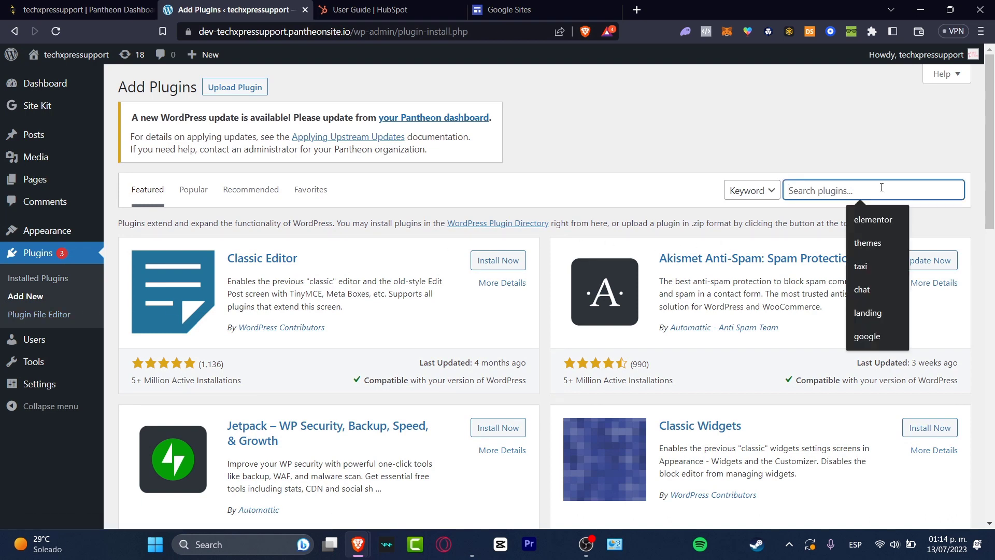
text(hubspot)
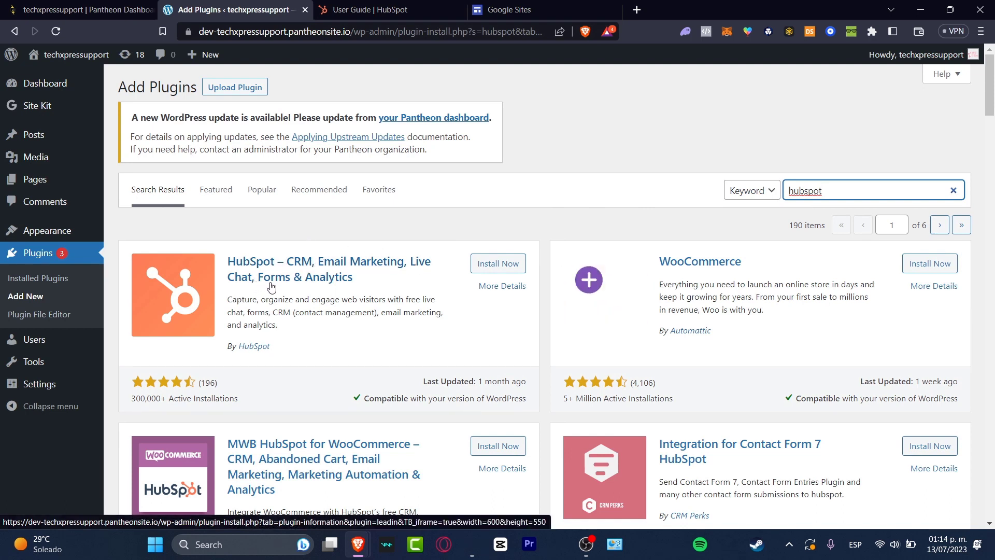
click(506, 274)
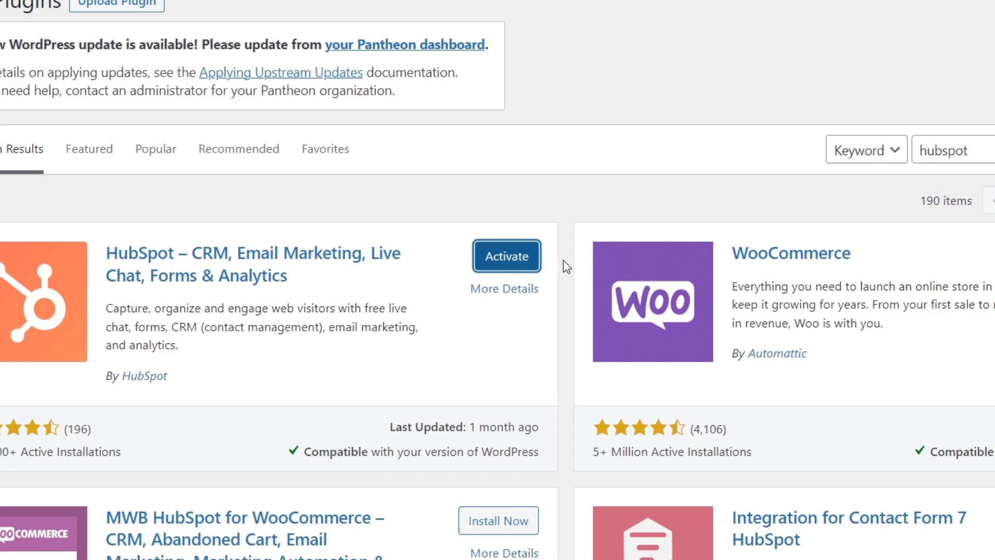
- Activate the HubSpot plugin and attempt a HubSpot sign-up with a Google account
click(510, 257)
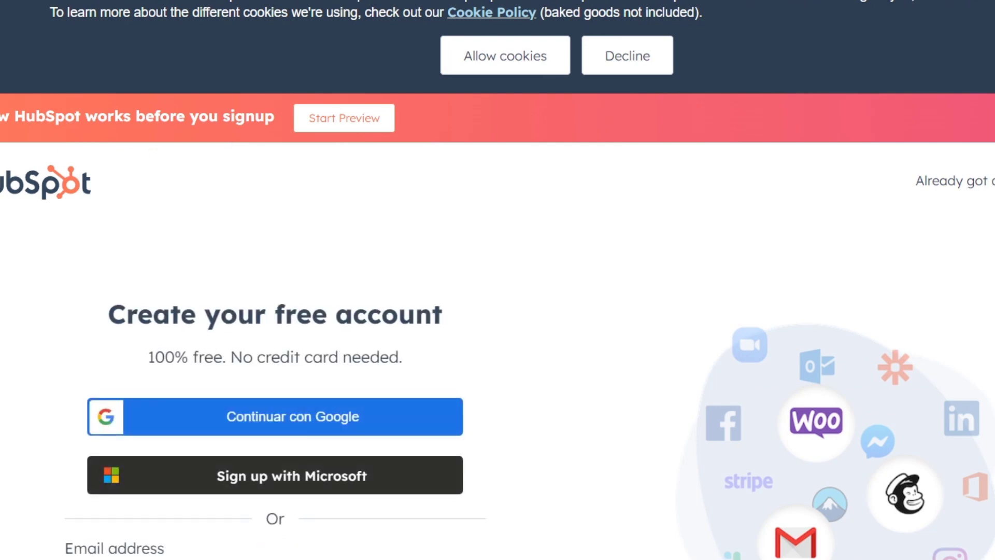
click(345, 429)
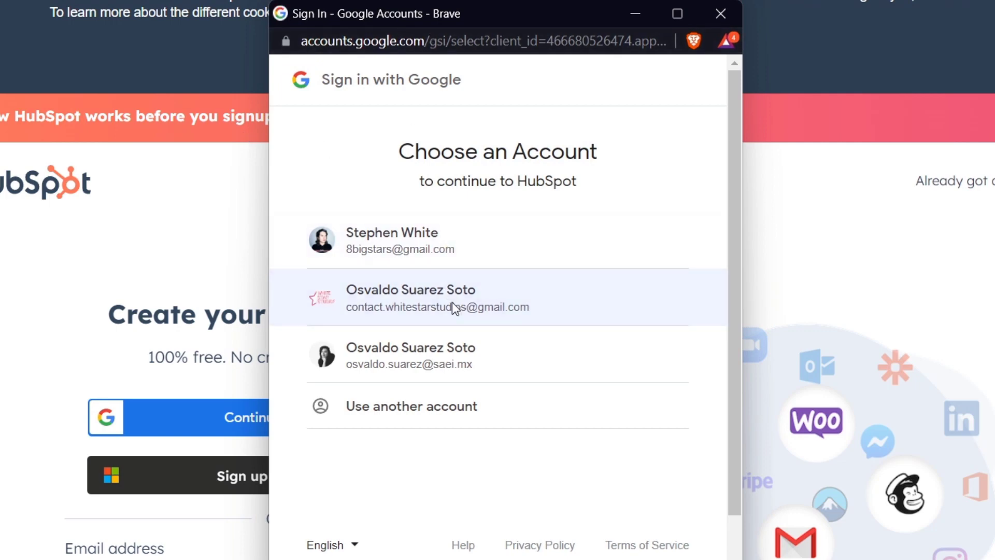
click(455, 308)
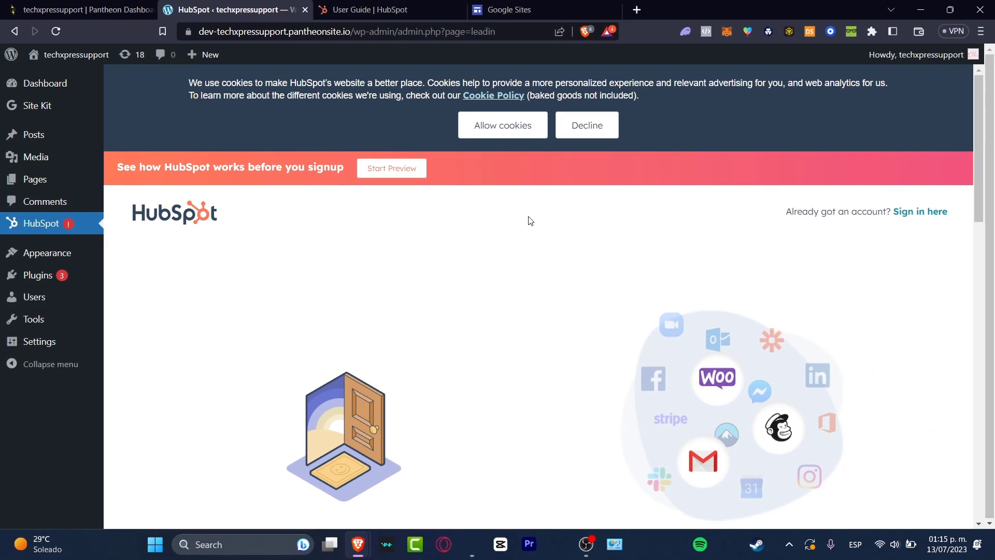
- Find the 'already using HubSpot' sign-in option and move to the HubSpot login tab
scroll(532, 228, down, 4)
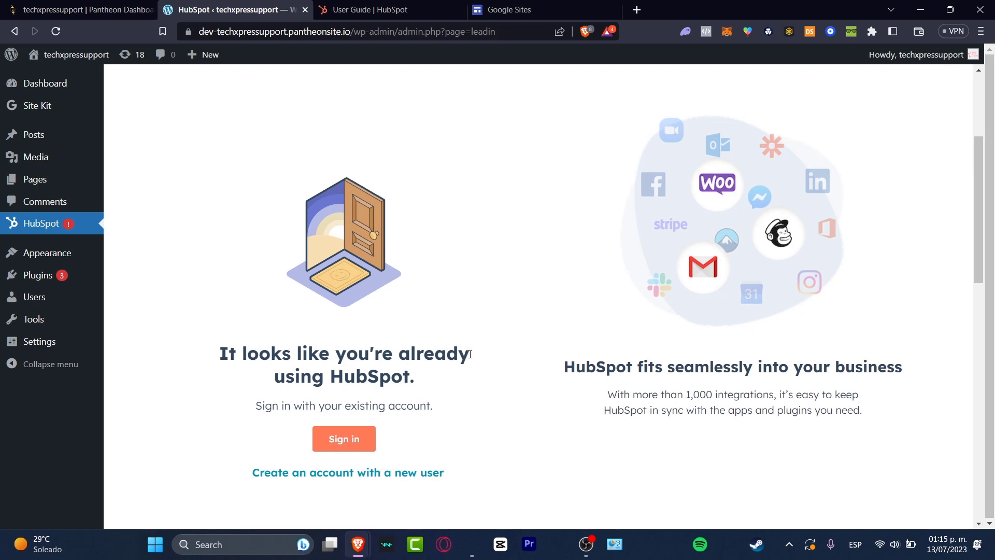
drag(470, 354, 421, 378)
click(426, 378)
click(366, 5)
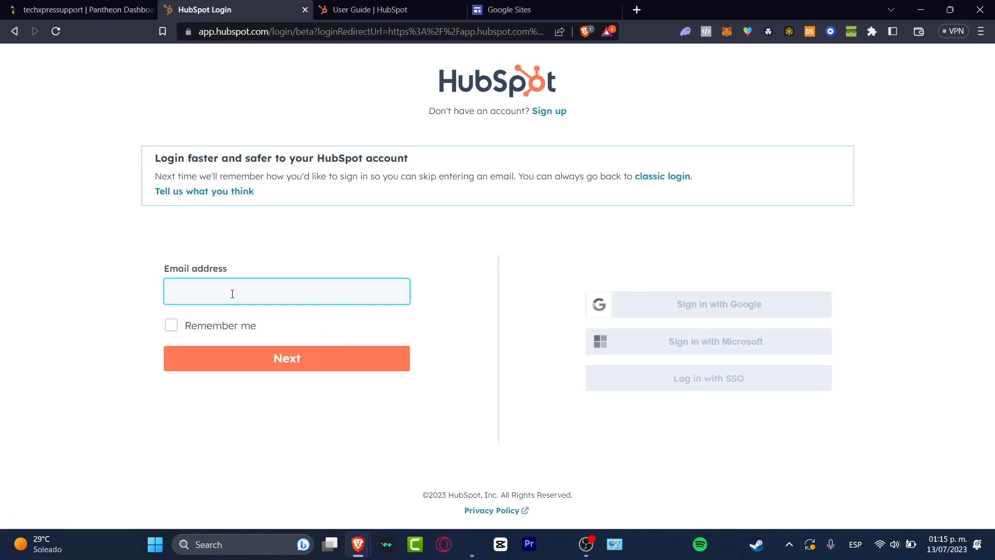
- Log in to HubSpot with the saved e-mail address as the existing user
click(510, 301)
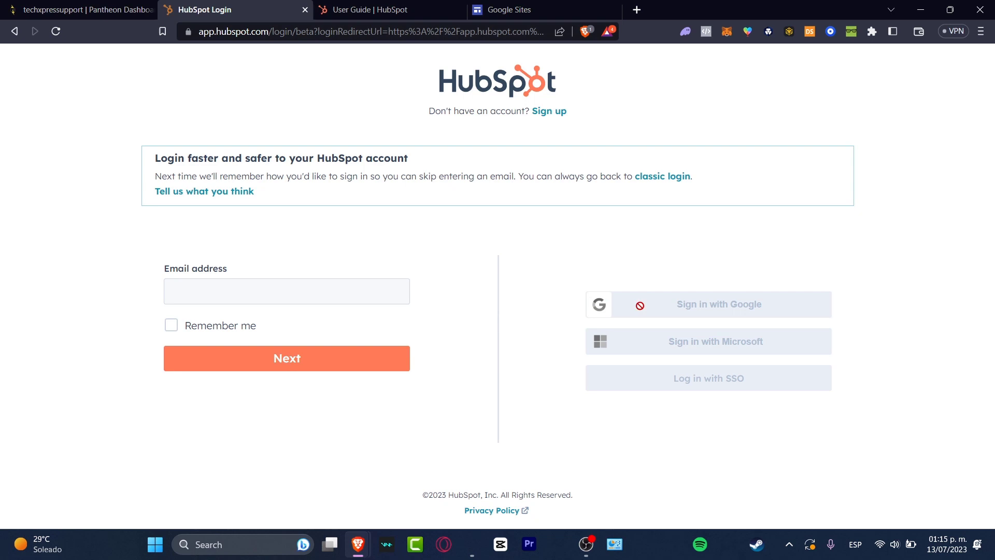
click(309, 291)
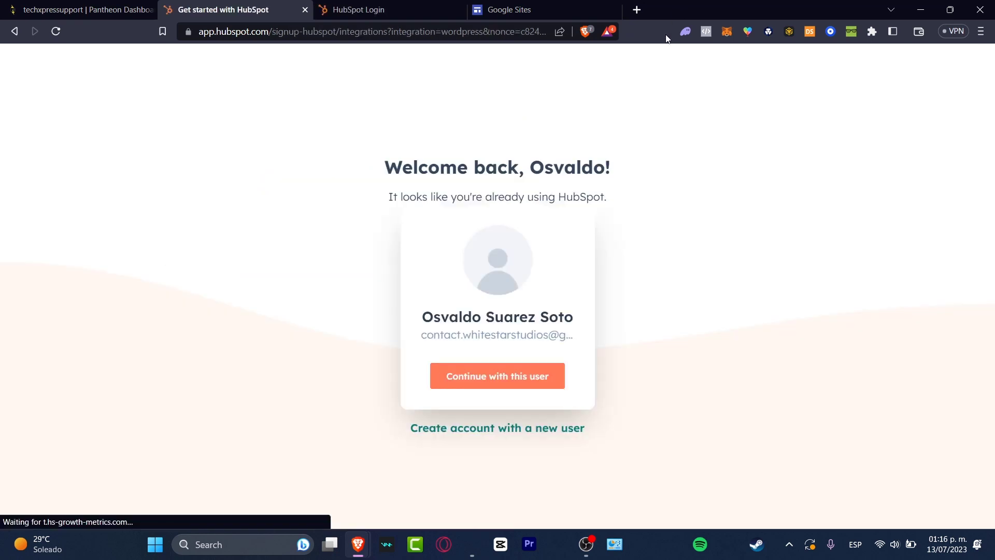
click(541, 358)
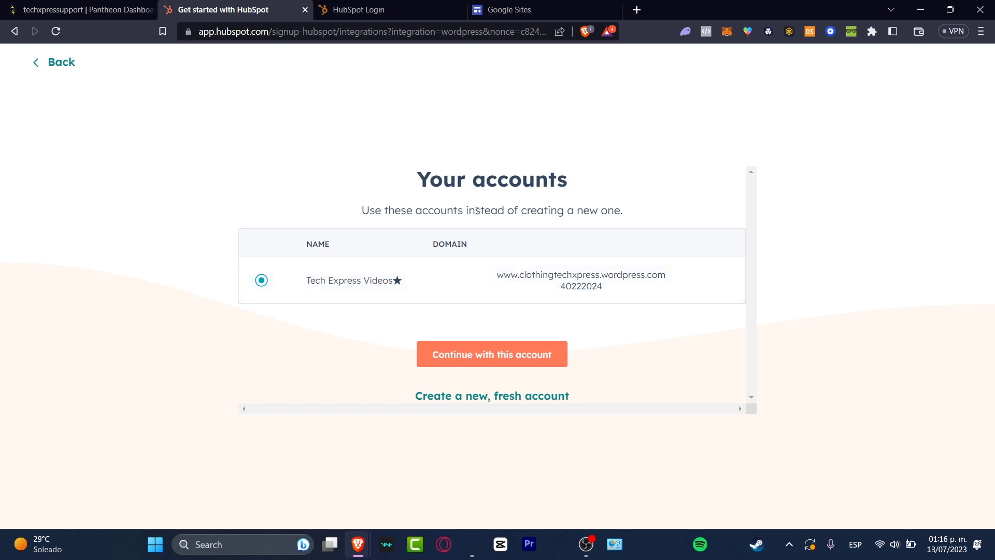
- Choose the Tech Express Videos account, connect the WordPress site, and continue to the portal
double_click(494, 181)
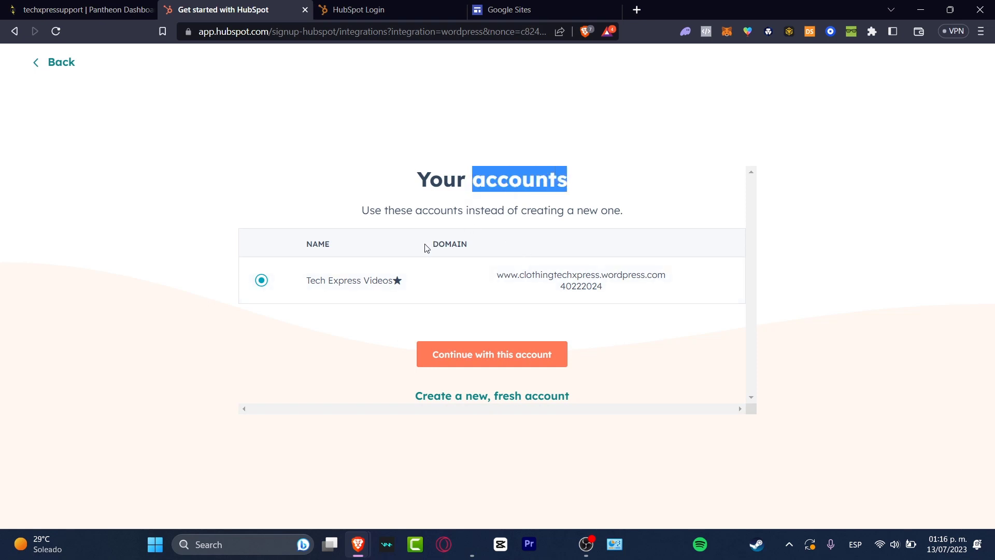
drag(426, 248, 629, 295)
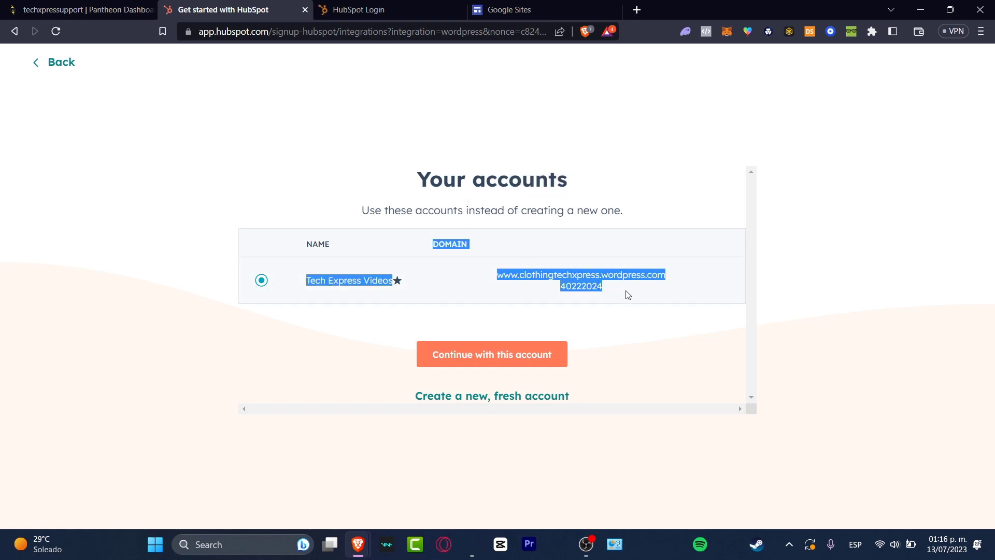
click(538, 348)
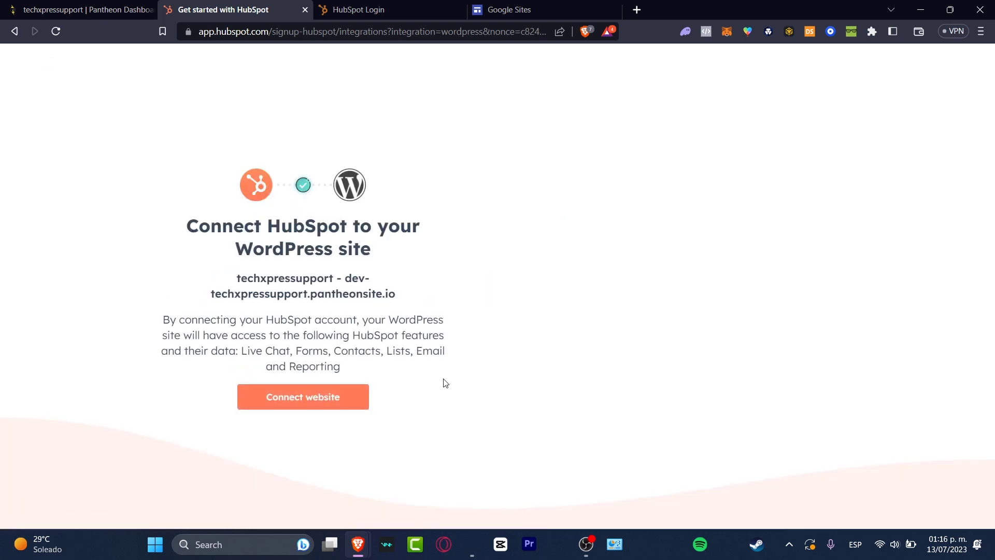
click(324, 407)
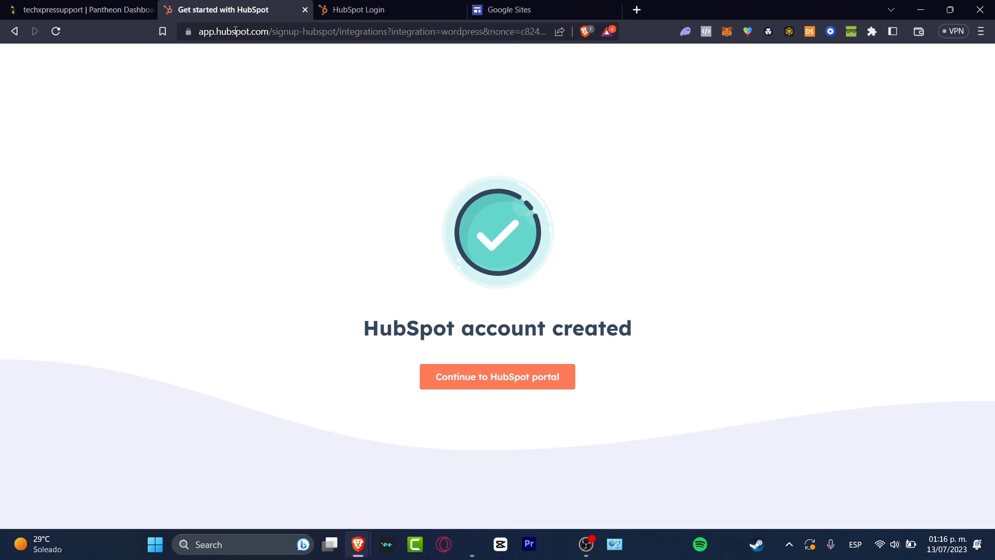
click(500, 384)
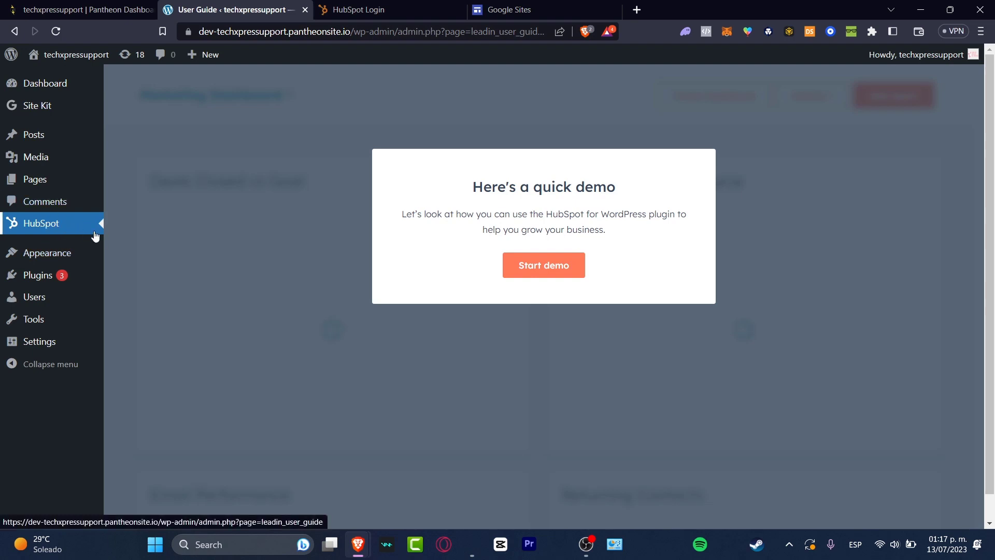
- Step through the quick demo tour, viewing the Corporate Online Offers contact list
click(562, 265)
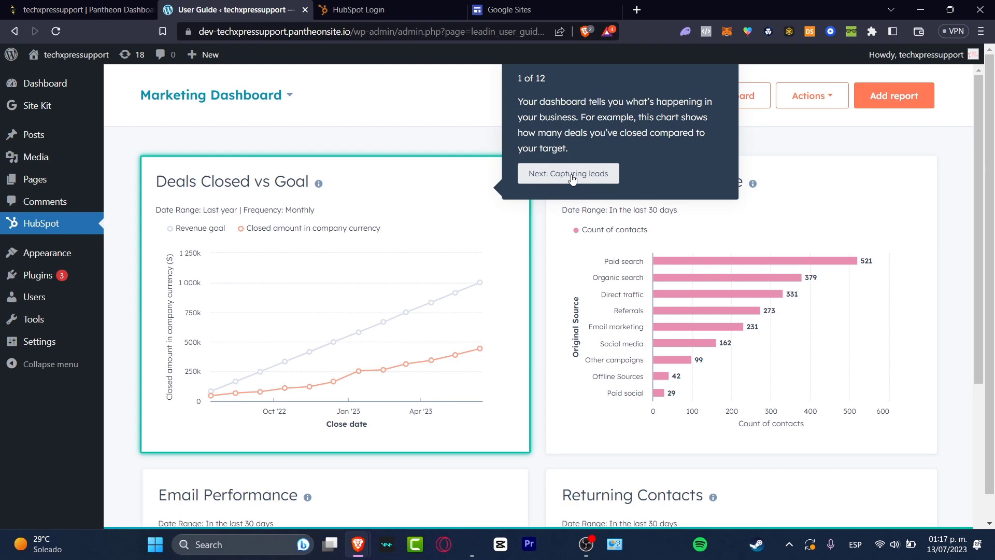
click(534, 177)
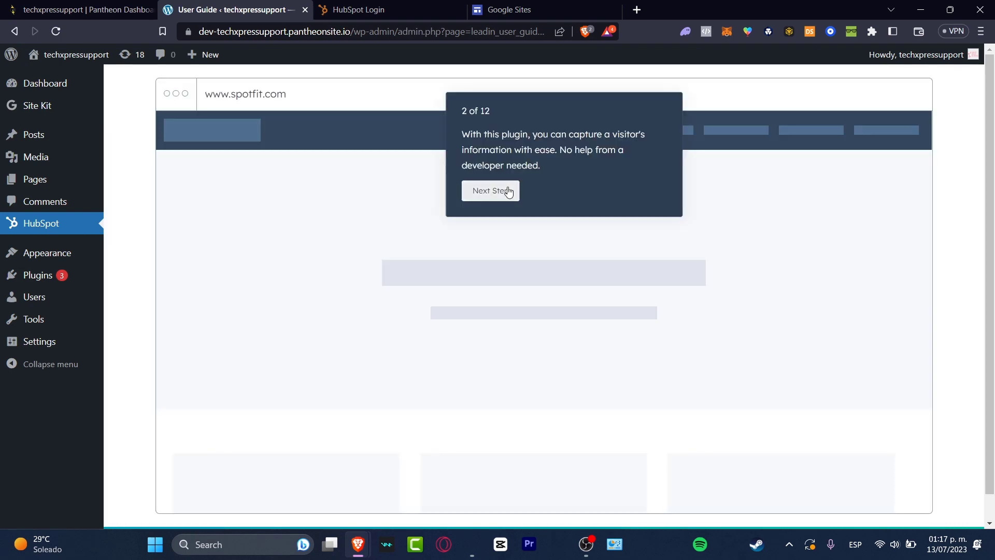
click(508, 191)
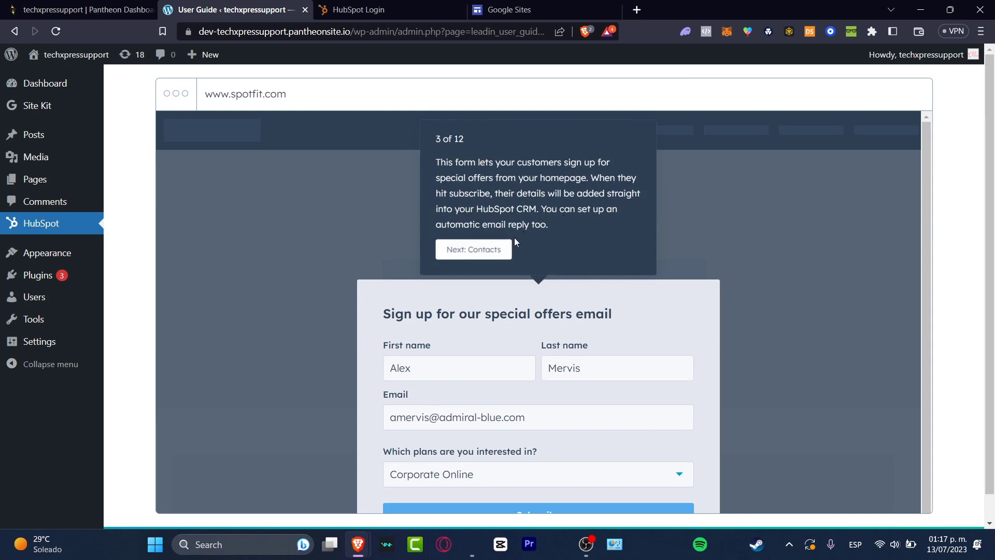
click(501, 250)
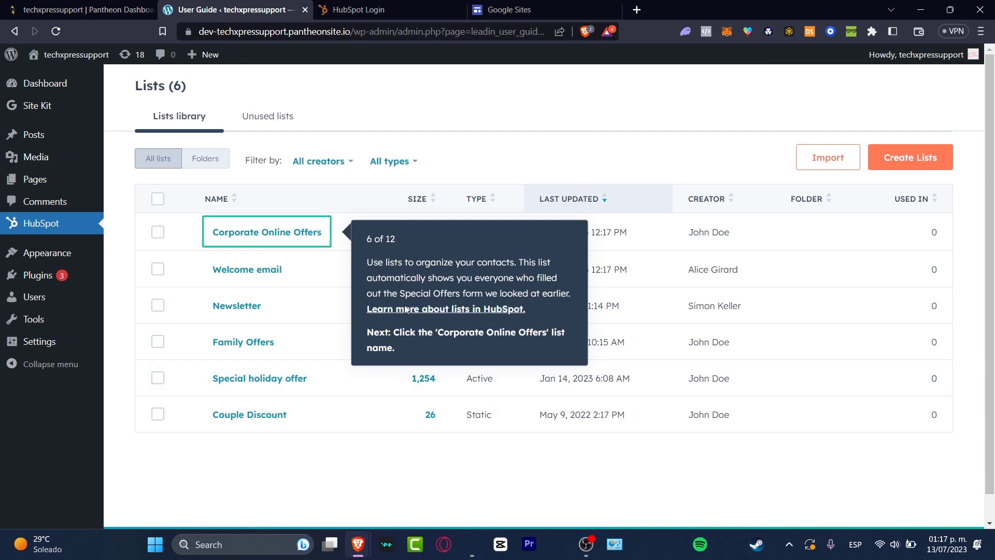
click(271, 233)
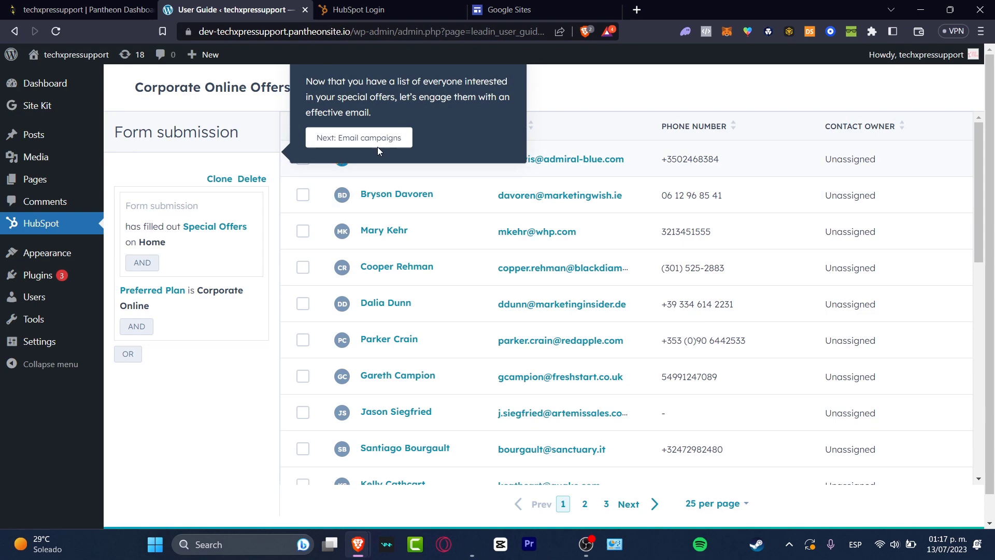
click(378, 140)
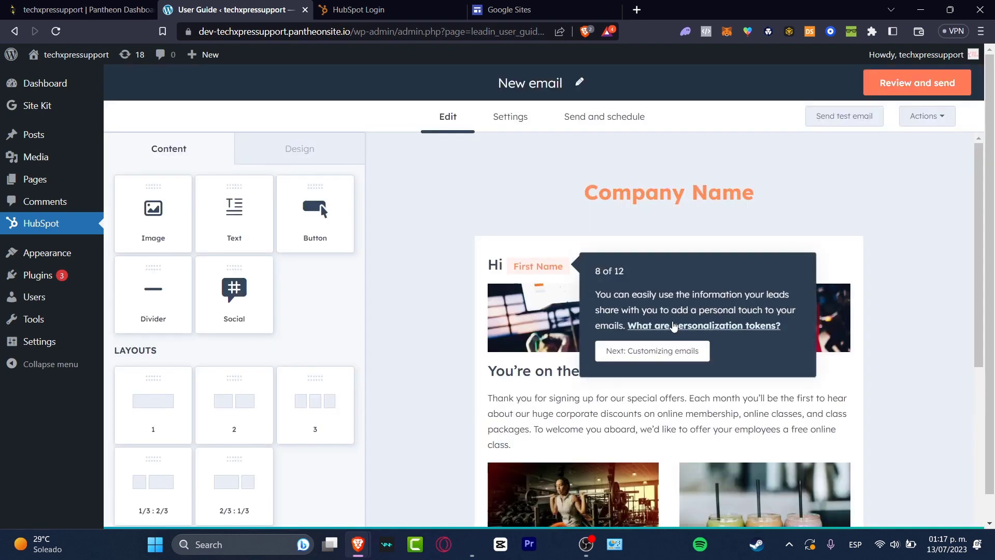
- Add a Button block below the demo email's intro text and send the campaign
click(689, 349)
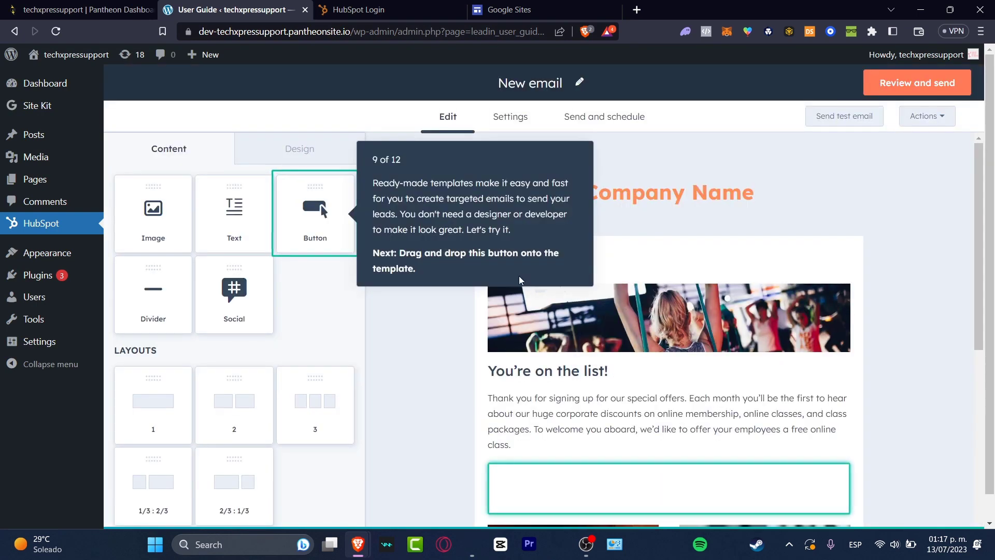
drag(319, 204, 637, 482)
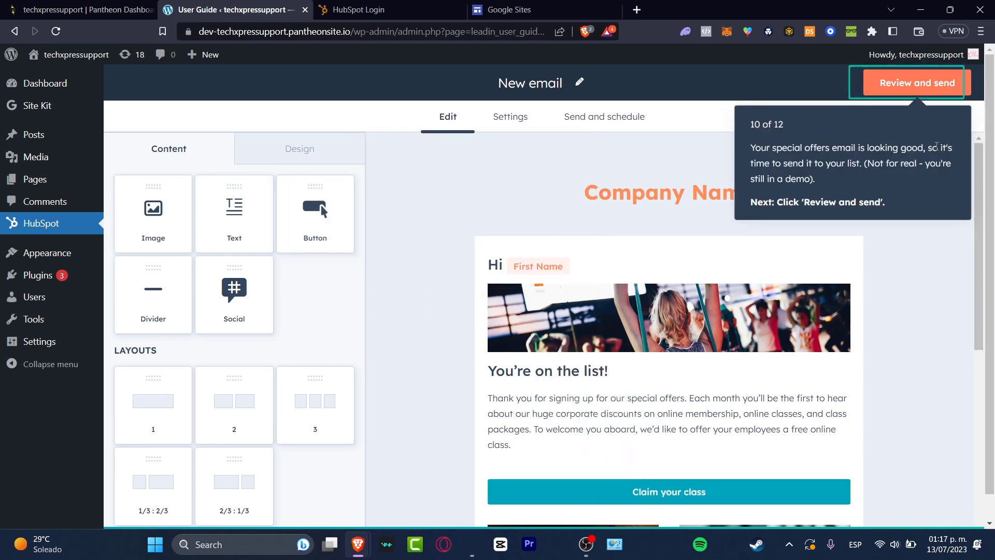
click(864, 83)
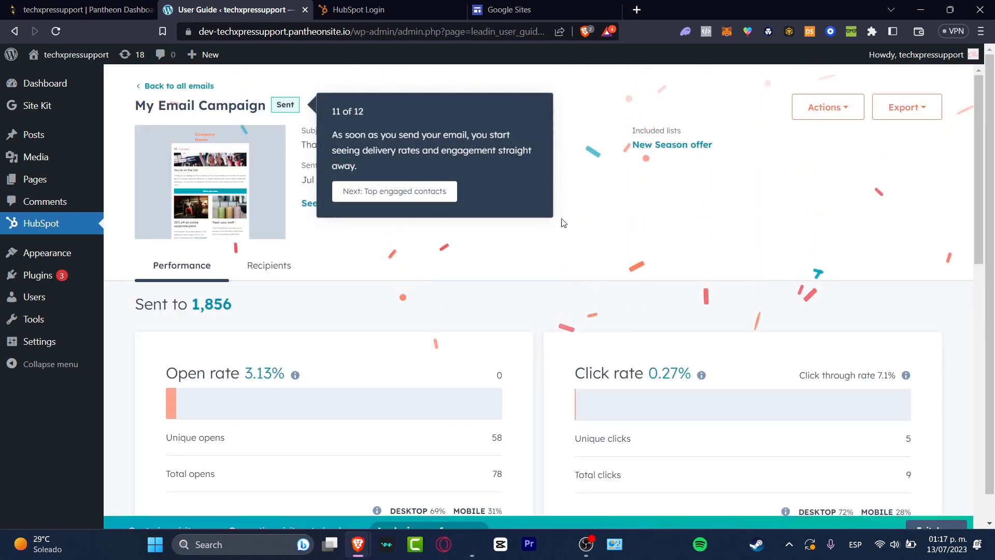
click(394, 192)
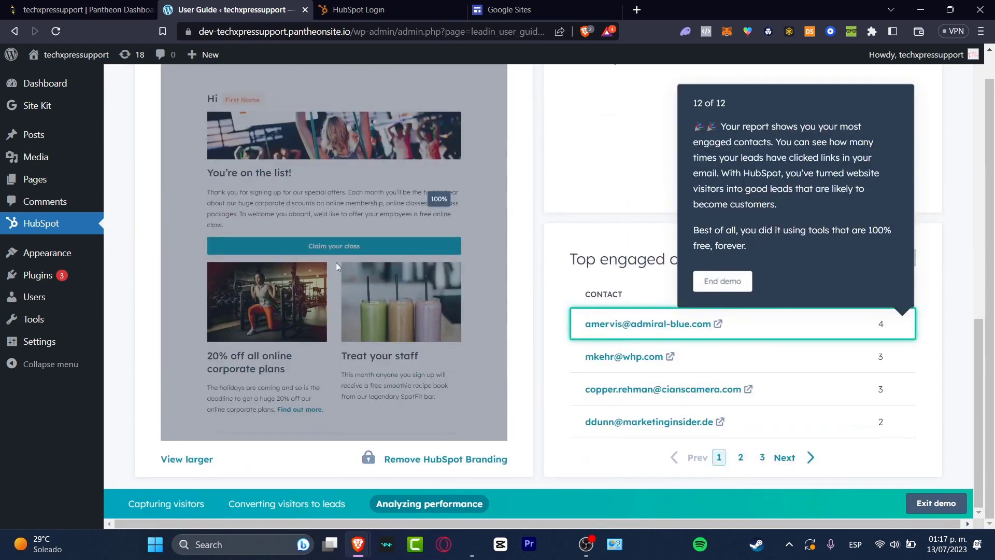
- Close the HubSpot login tab and return to the WordPress demo tab
click(360, 9)
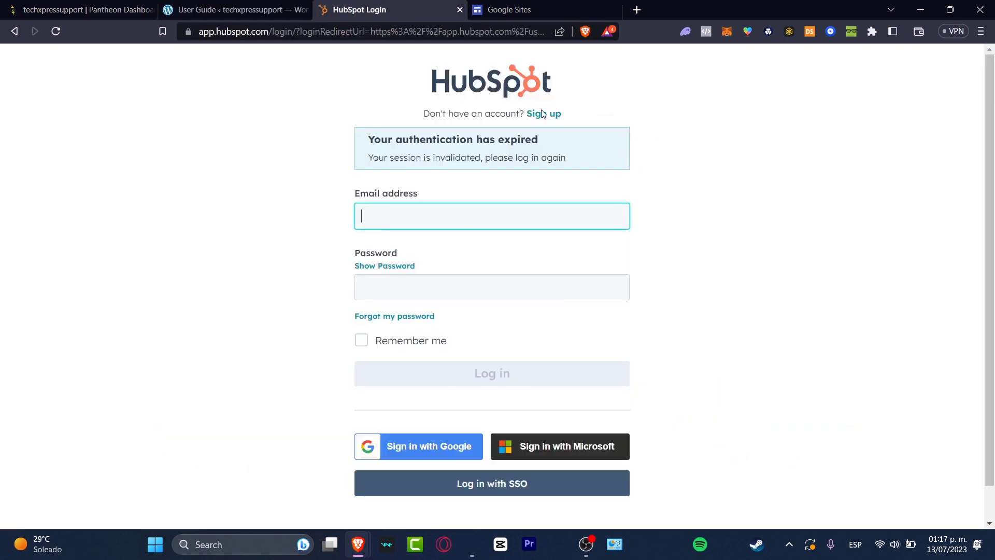
click(460, 10)
click(251, 6)
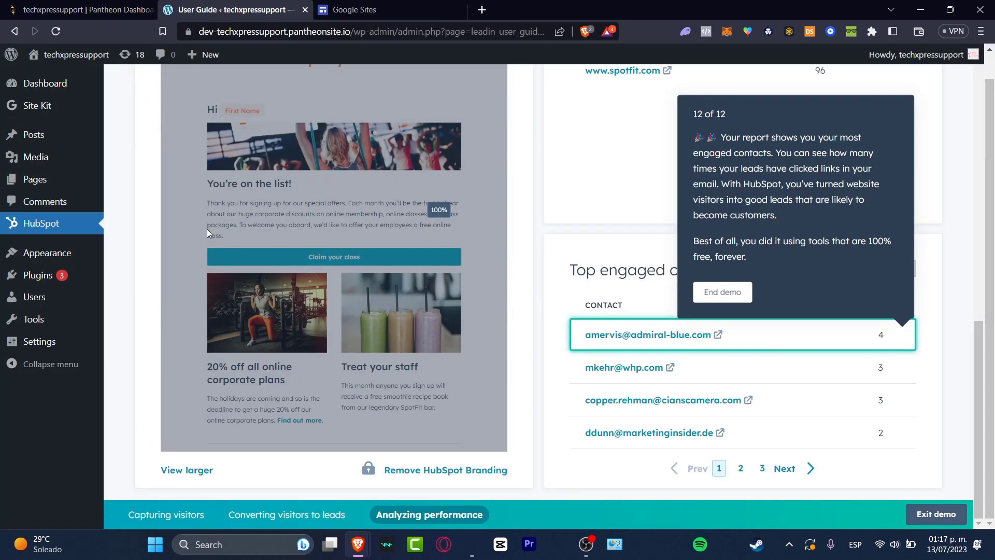
- End the demo and open the HubSpot Contacts page in WordPress
click(724, 293)
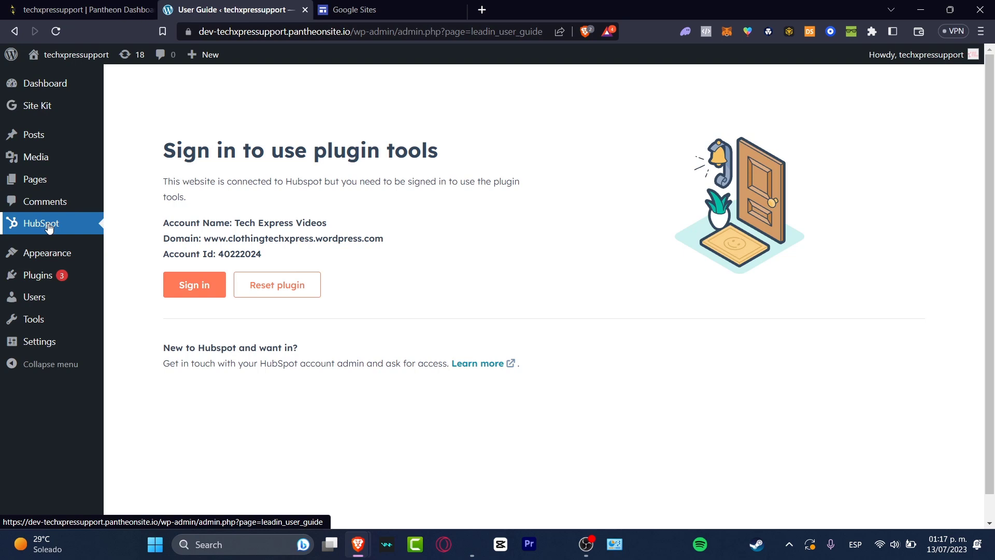
click(56, 229)
click(51, 228)
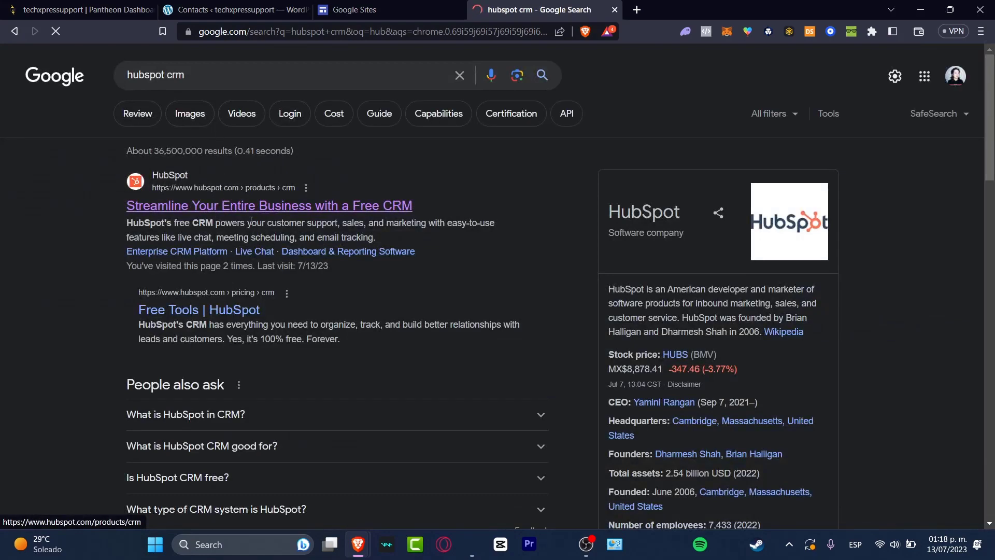
- Open HubSpot's free CRM page from search results and select the site's domain in the address bar
click(332, 205)
click(233, 9)
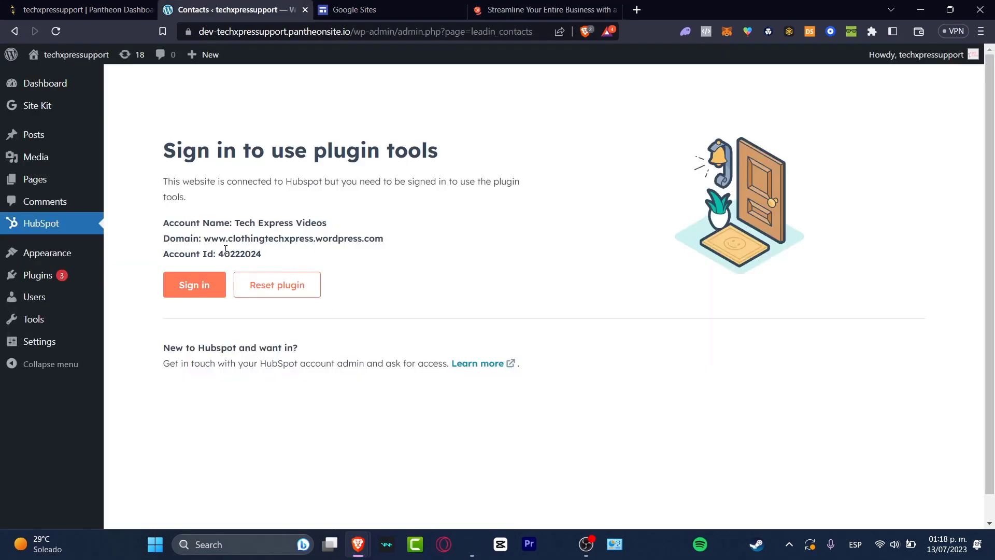
double_click(183, 239)
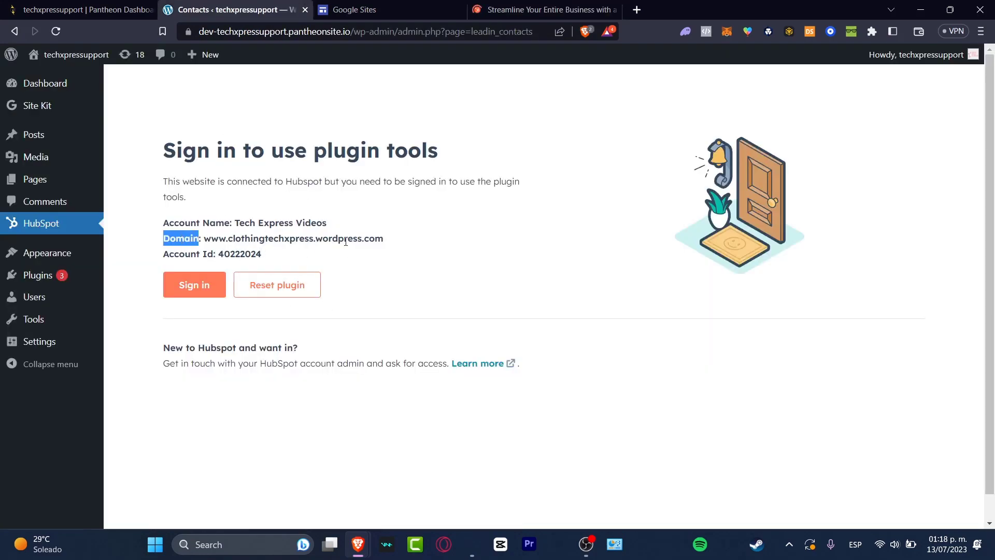
click(349, 30)
click(349, 30)
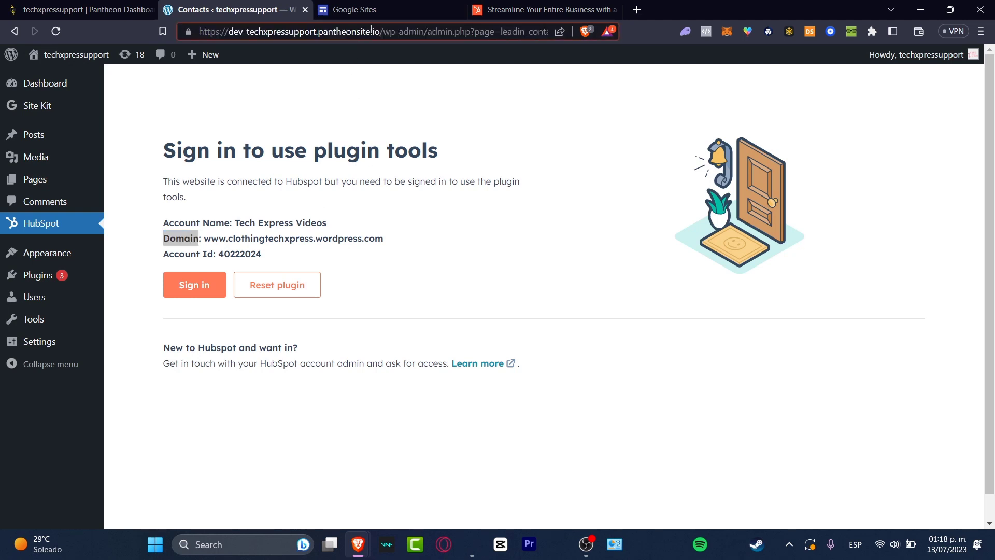
drag(380, 29, 221, 30)
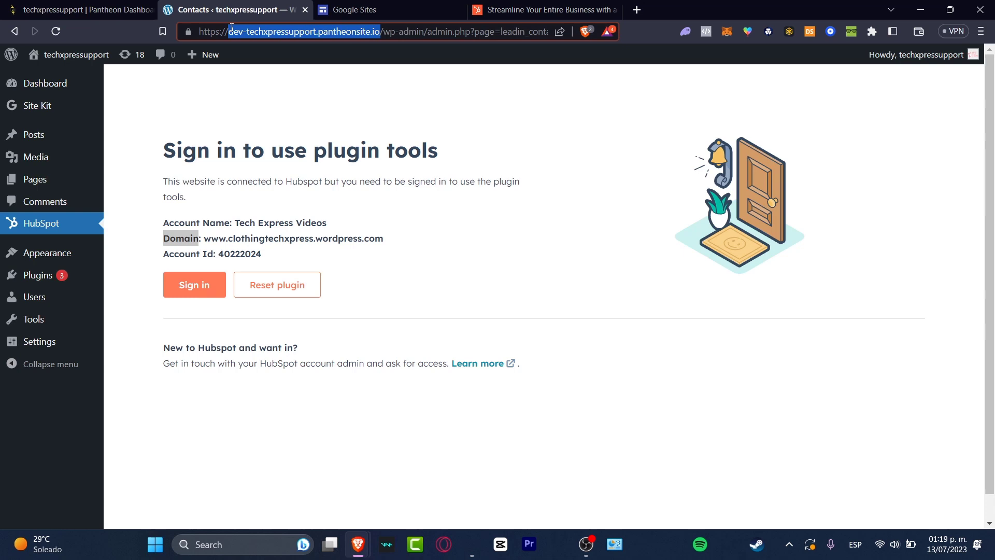
- Go to the HubSpot account and review the Domains & URLs primary domains
click(589, 9)
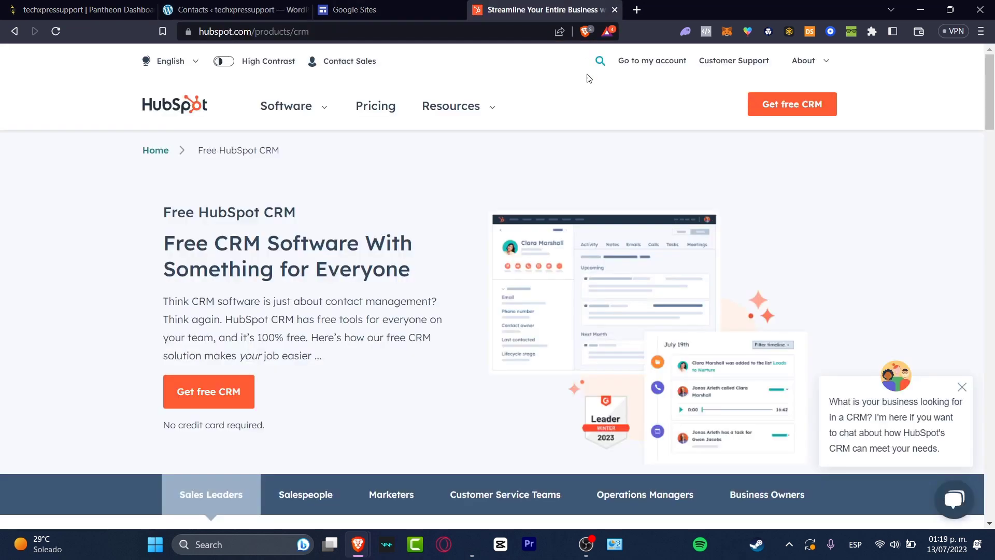
click(666, 64)
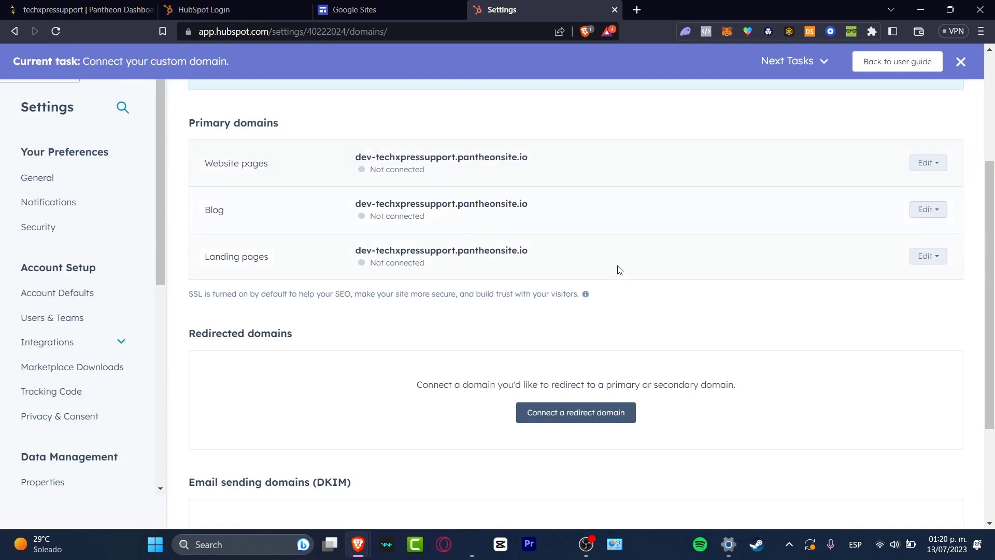
scroll(618, 270, up, 4)
scroll(618, 270, down, 4)
scroll(618, 269, up, 4)
drag(239, 140, 335, 143)
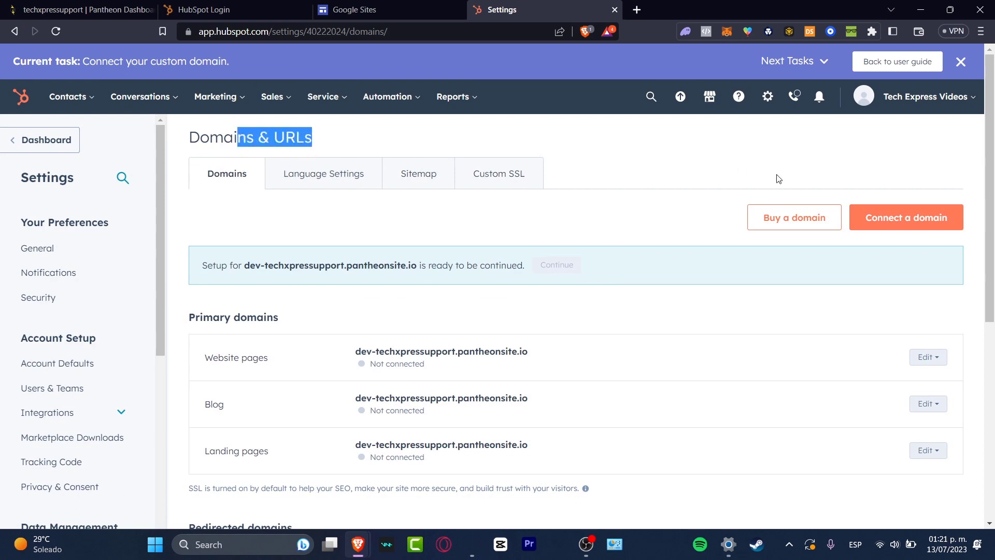
scroll(914, 226, down, 3)
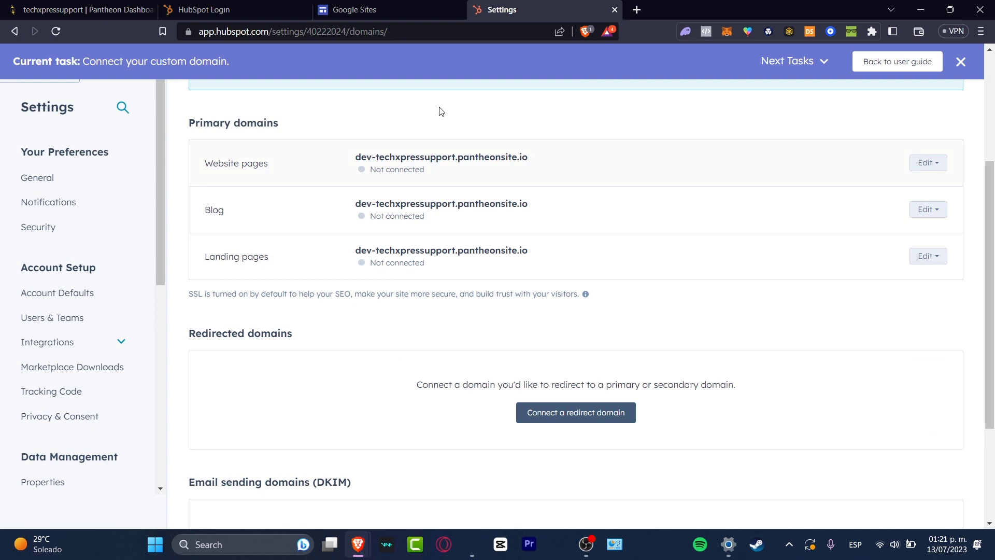
drag(270, 119, 208, 118)
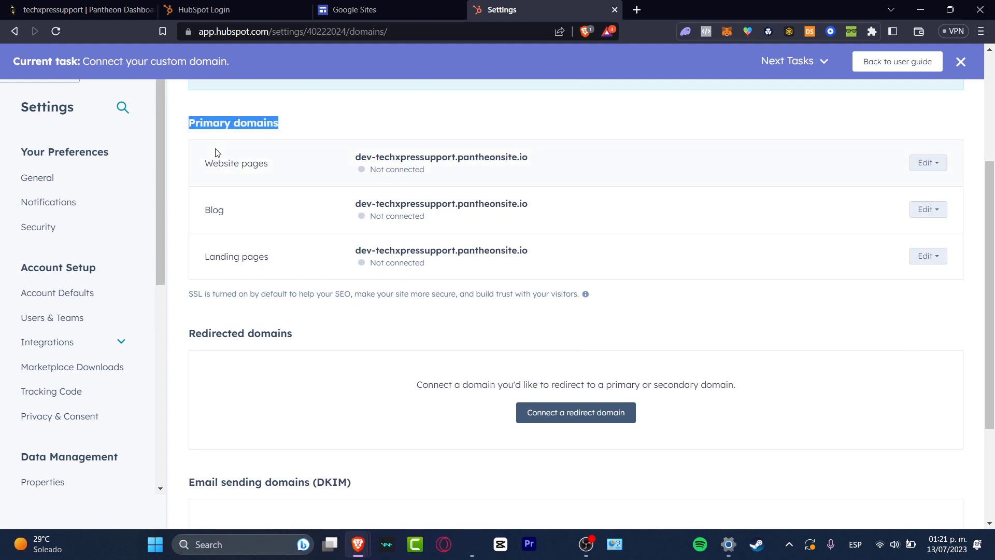
- Mark the website pages domain as ready for publishing and save
click(933, 166)
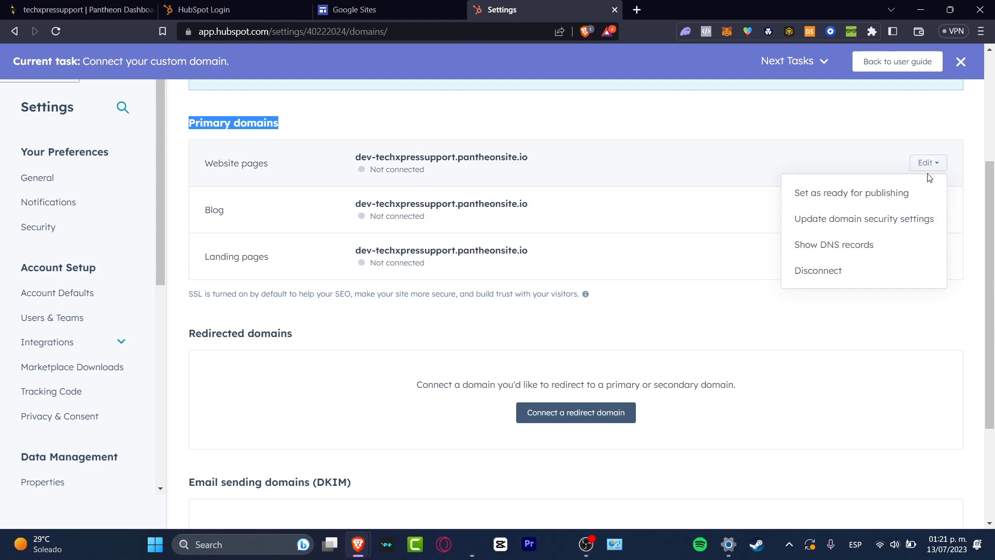
click(859, 194)
click(444, 250)
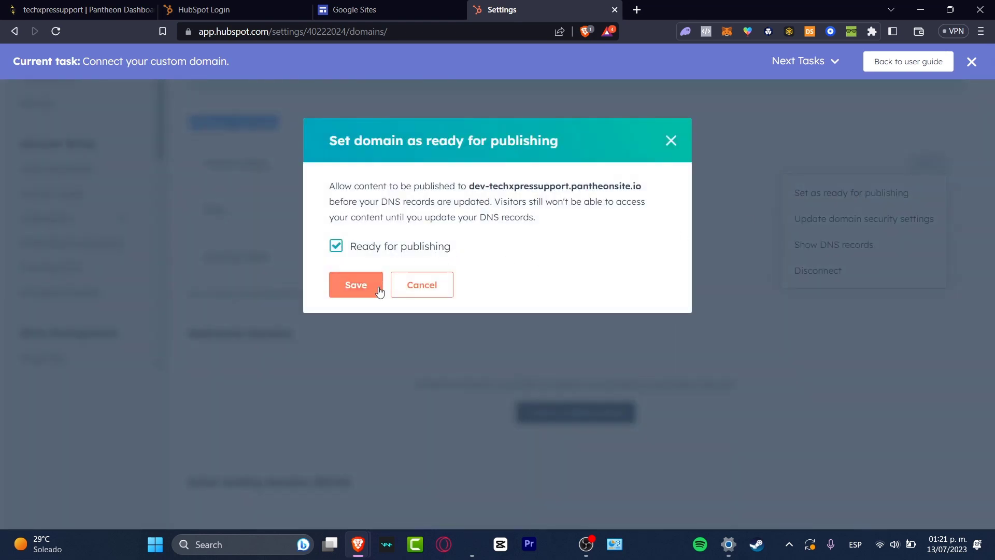
click(379, 286)
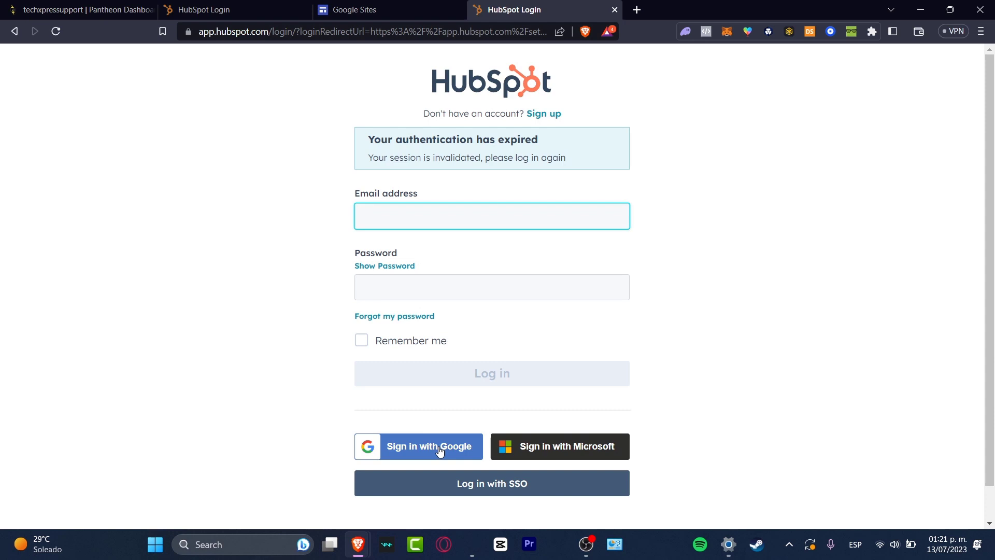
- Return from the HubSpot code entry page to the WordPress HubSpot plugin's free-account sign-up page
click(295, 7)
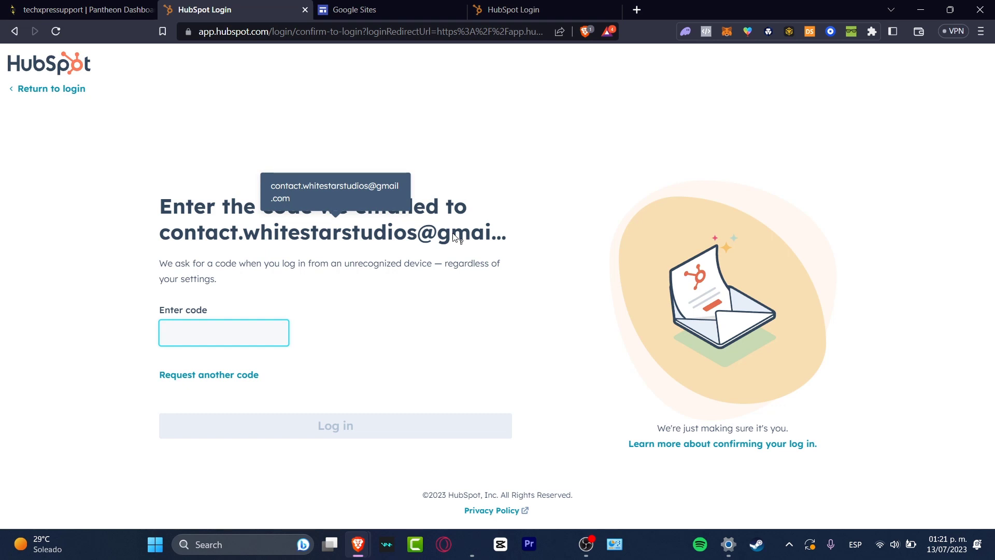
click(16, 31)
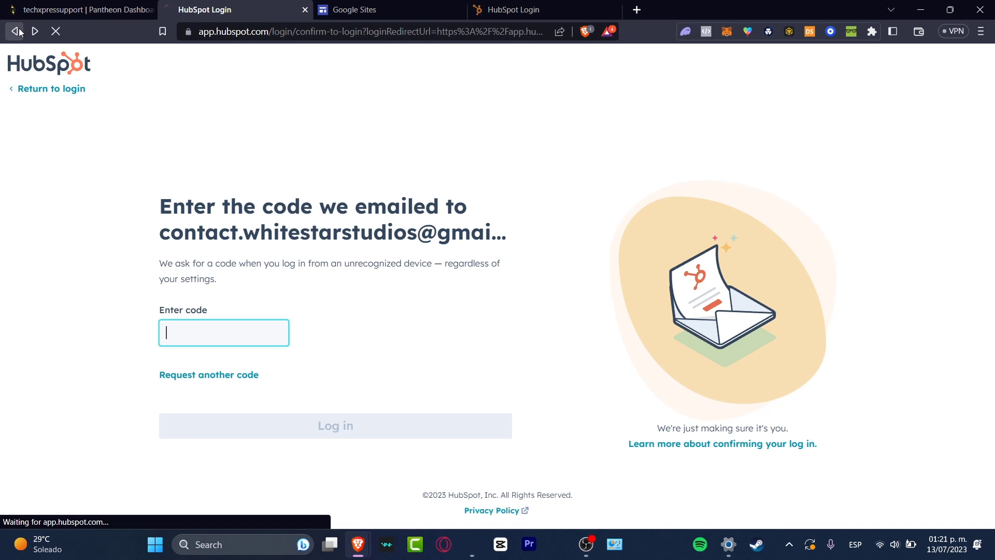
click(16, 31)
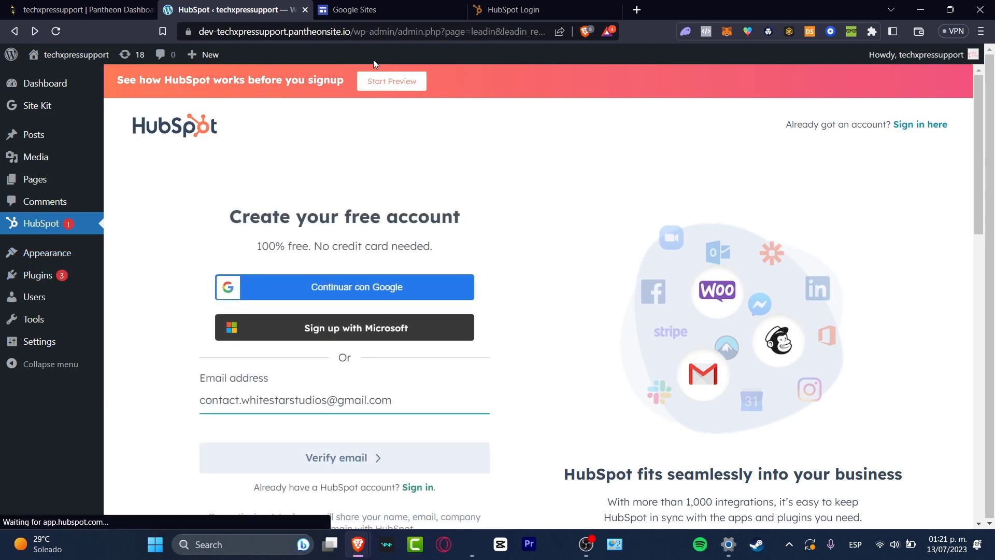
- Launch the HubSpot plugin's preview demo without signing up, starting the guided tour
click(399, 84)
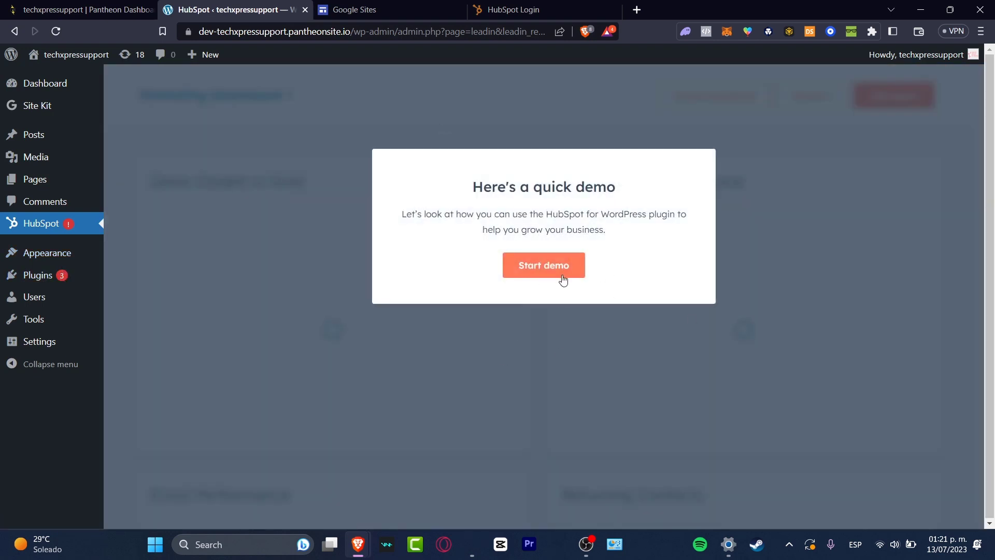
click(563, 281)
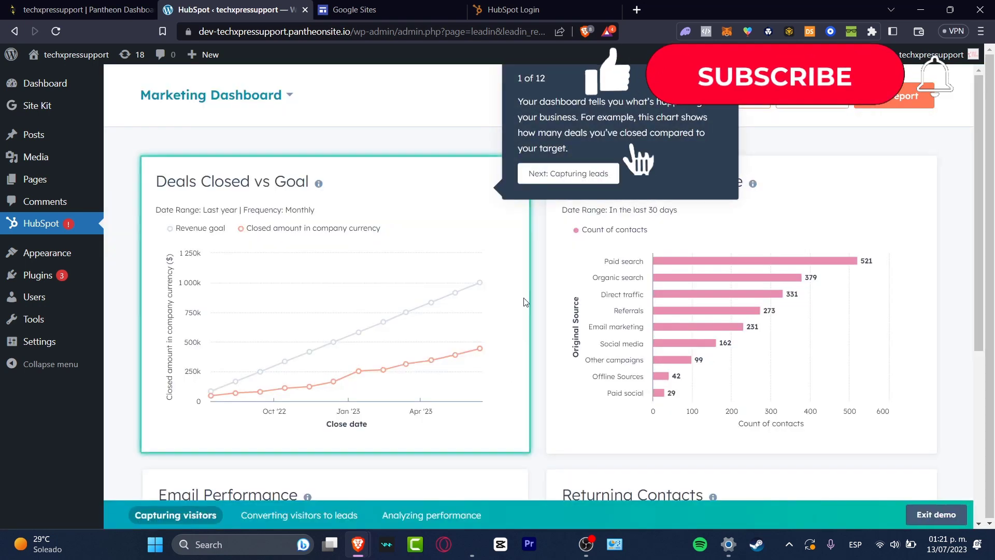